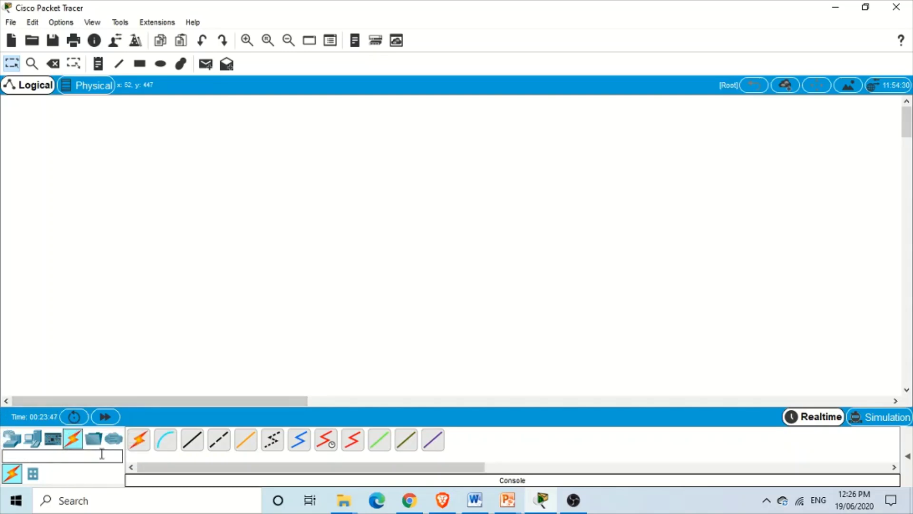
Place an ISR4321 router, Router2, at the centre of the empty logical workspace
left_click(10, 438)
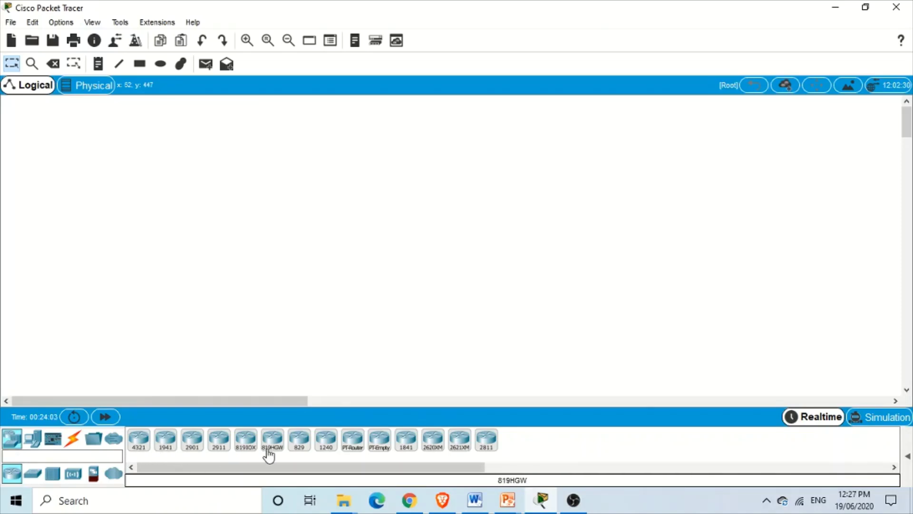
left_click(139, 439)
left_click(384, 203)
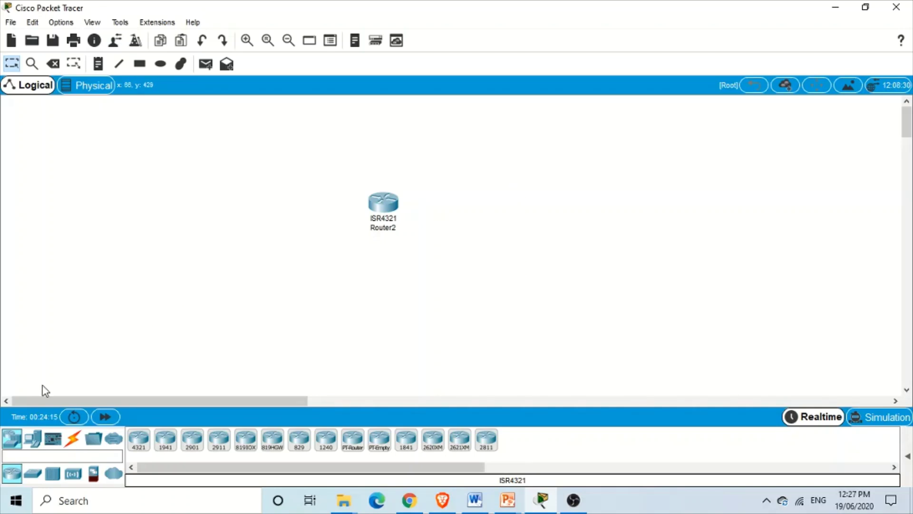
Place a PC-PT named PC2 left of Router2 and bring up the cable types
left_click(30, 444)
left_click(141, 447)
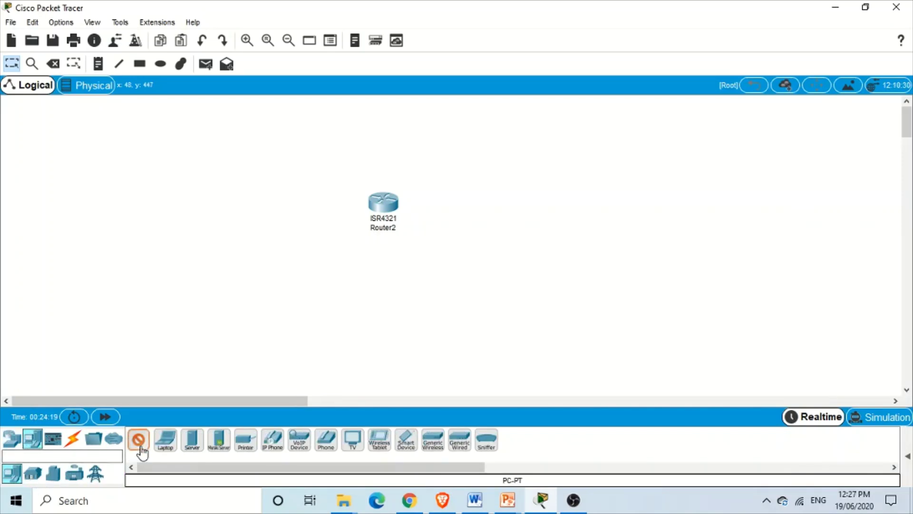
left_click(108, 270)
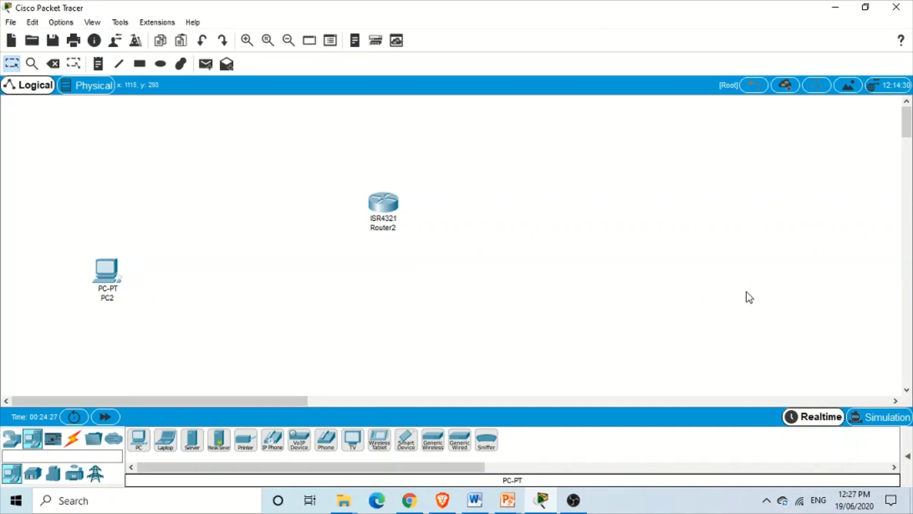
left_click(74, 439)
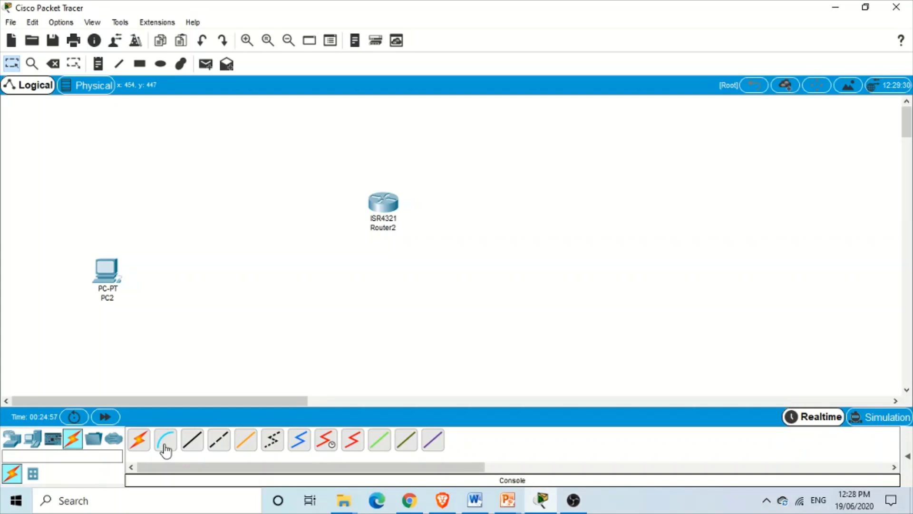
Run a console cable from PC2's RS 232 port to Router2's Console port
left_click(166, 449)
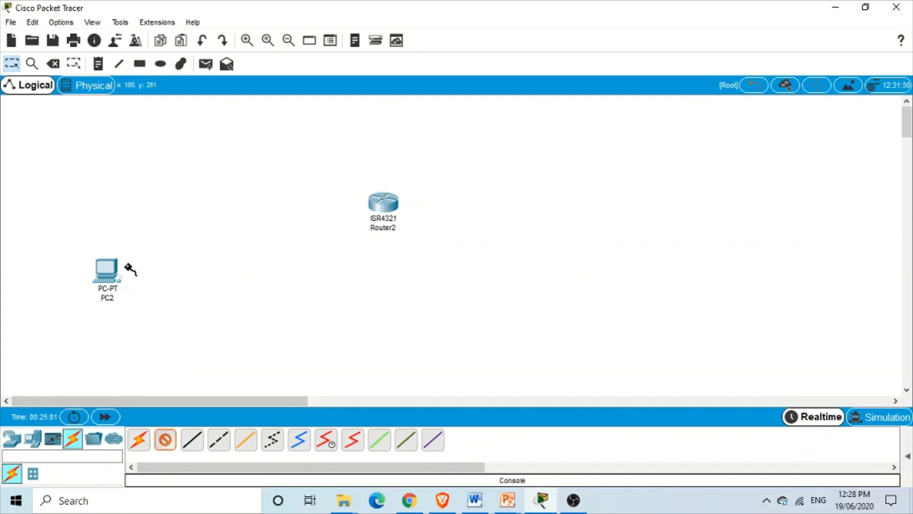
left_click(108, 269)
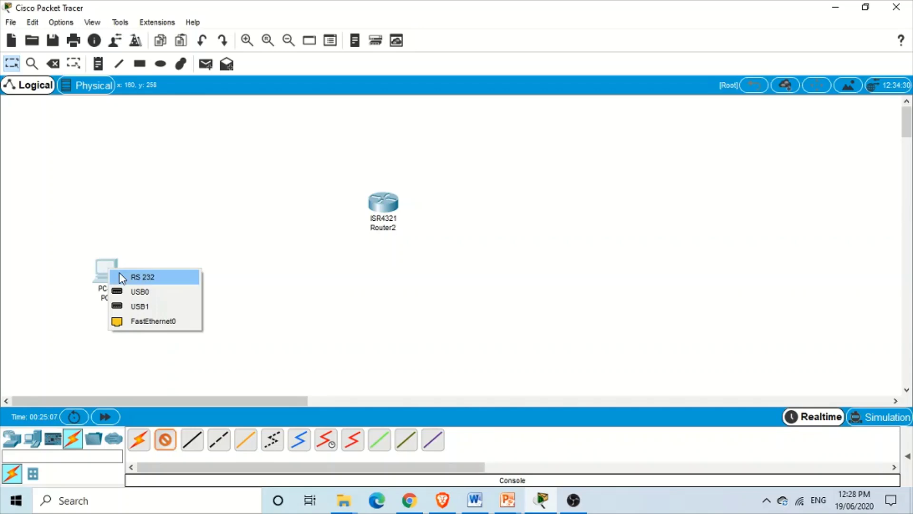
left_click(121, 277)
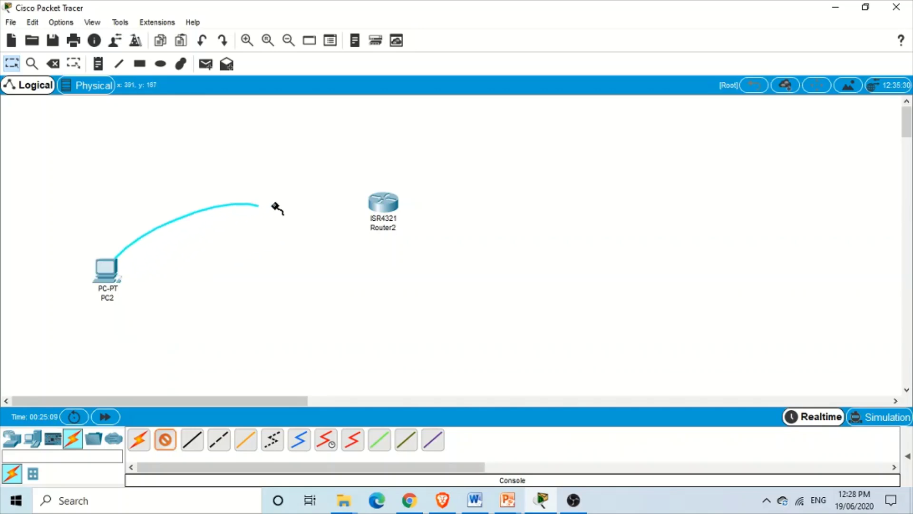
left_click(384, 205)
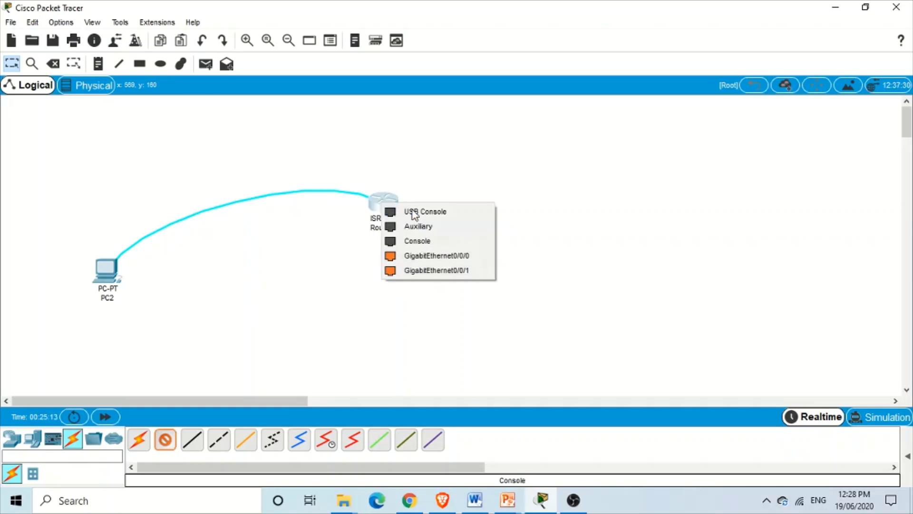
left_click(433, 241)
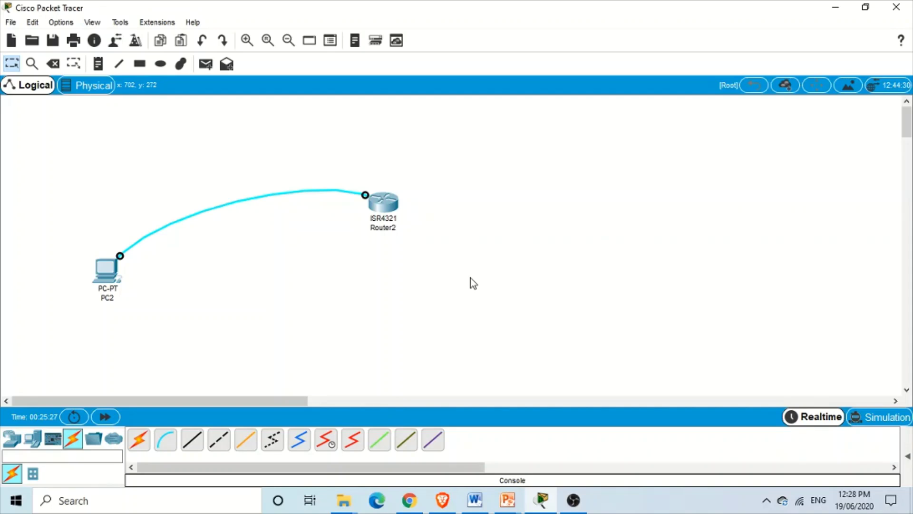
Open PC2's Desktop Terminal and connect with the default 9600/8/None/1/None settings
left_click(111, 283)
left_click(282, 89)
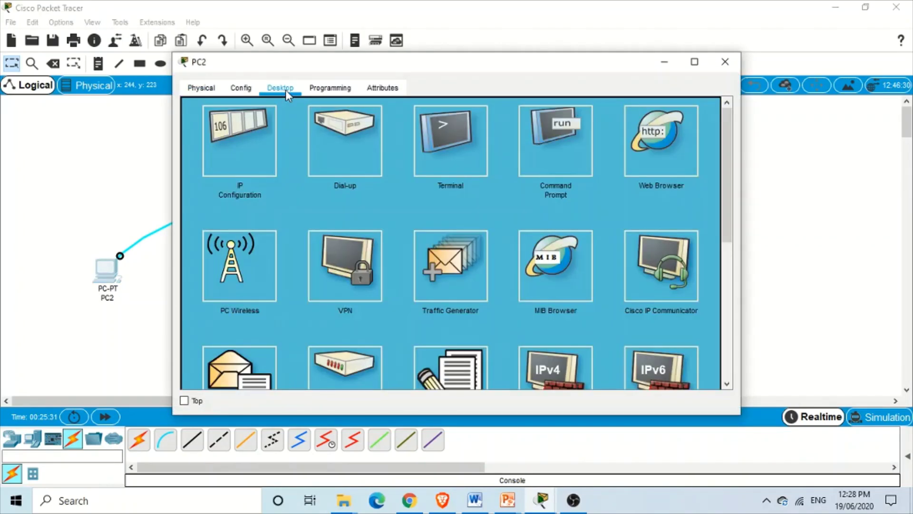
left_click(465, 146)
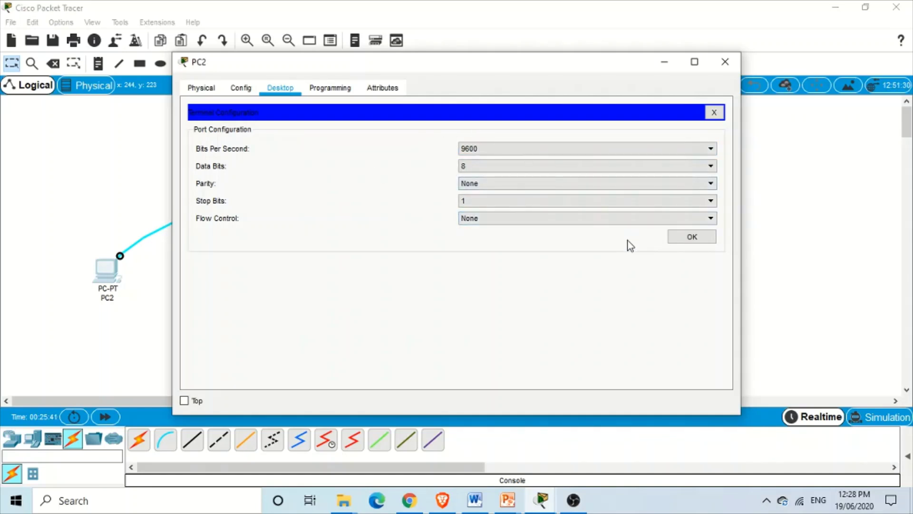
left_click(676, 236)
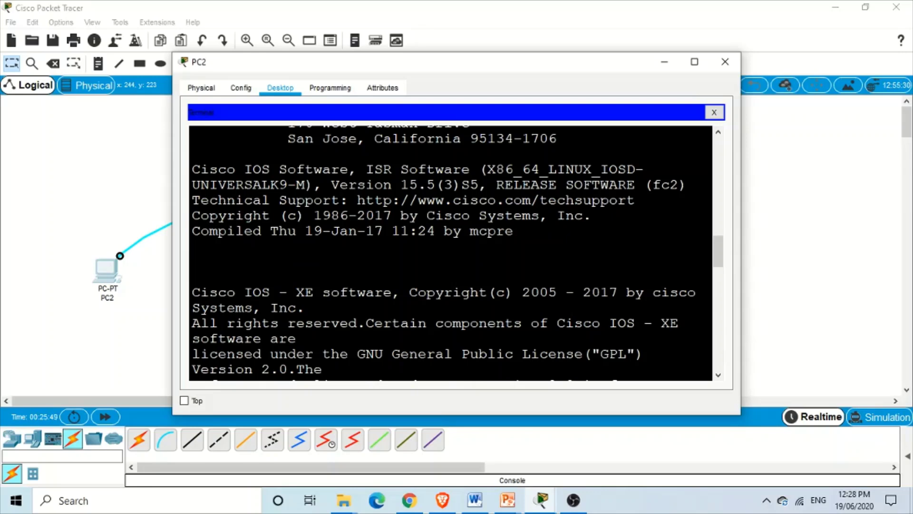
Move PC2's window aside and back while Router2 finishes booting to the setup prompt
left_click_drag(485, 71, 709, 124)
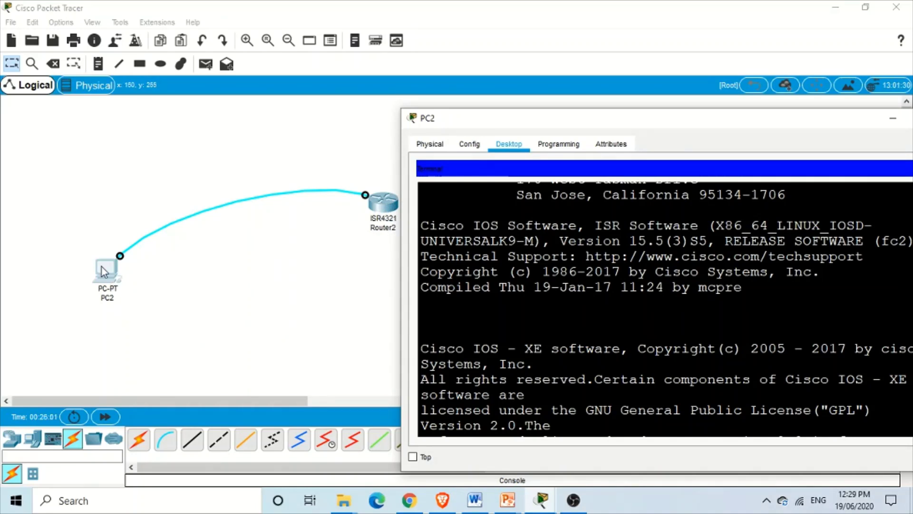
left_click_drag(550, 122, 314, 51)
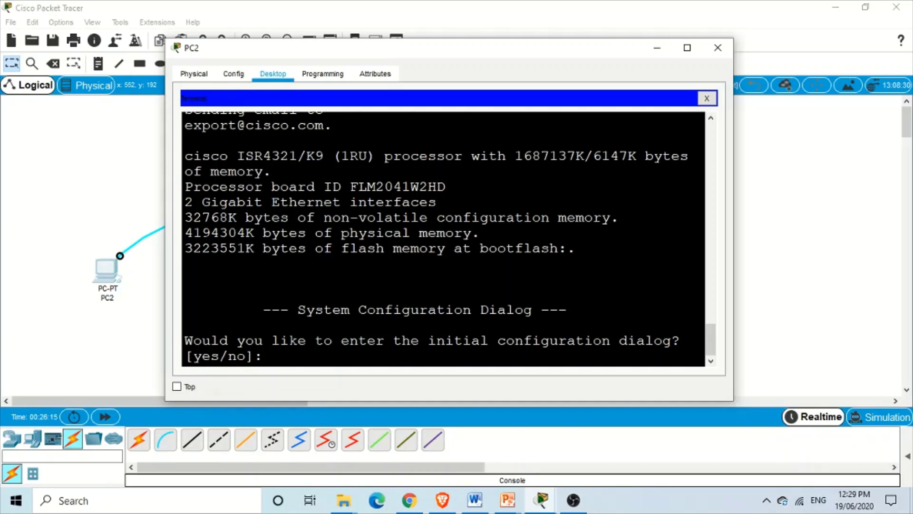
Answer "no" to the initial configuration dialog and reach the Router> prompt
type("no")
key("Return")
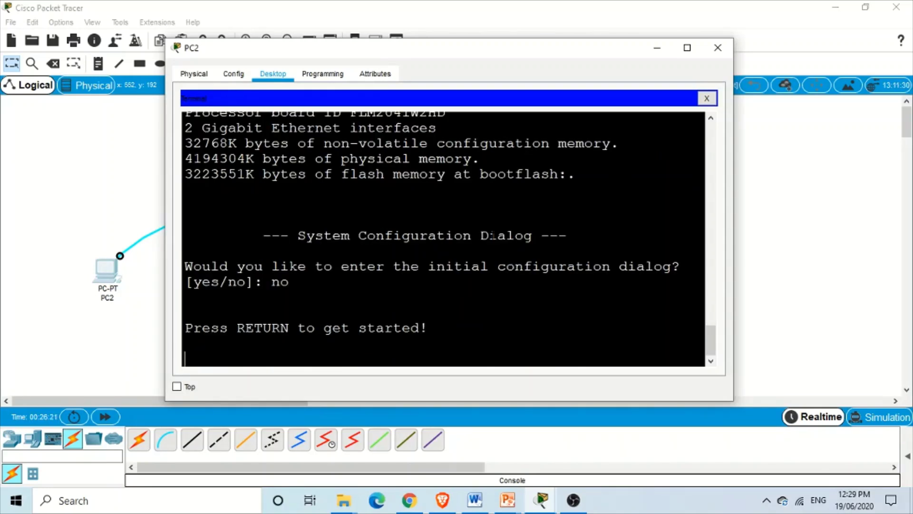
key("Return")
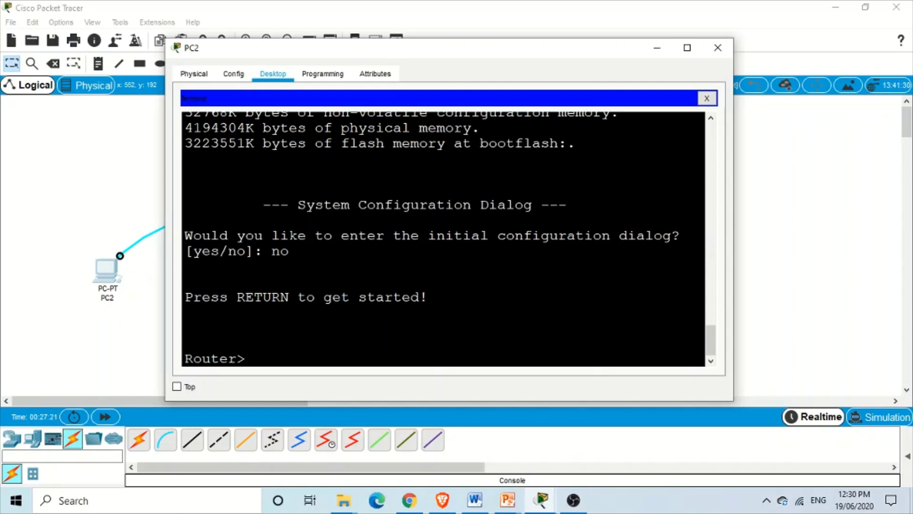
Run enable to reach the privileged Router# prompt and begin typing the configure command
type("enable")
key("Return")
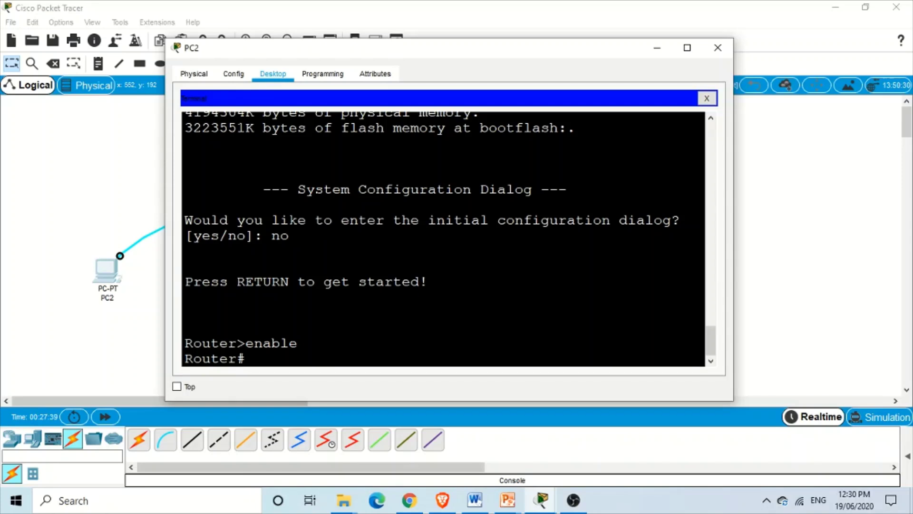
type("confi")
type("g")
type("re")
Run configure terminal, then line console 0 to reach the Router(config-line)# prompt
key("BackSpace")
key("BackSpace")
type("u")
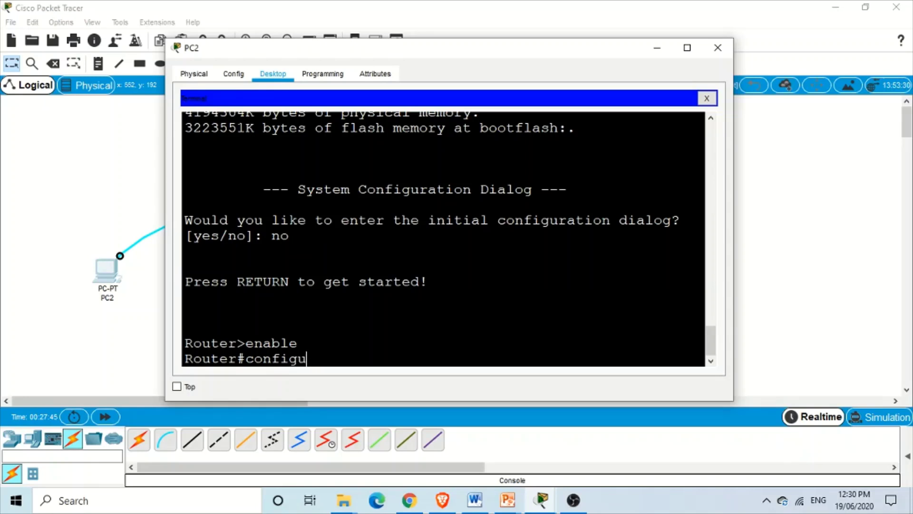
type("re terminal")
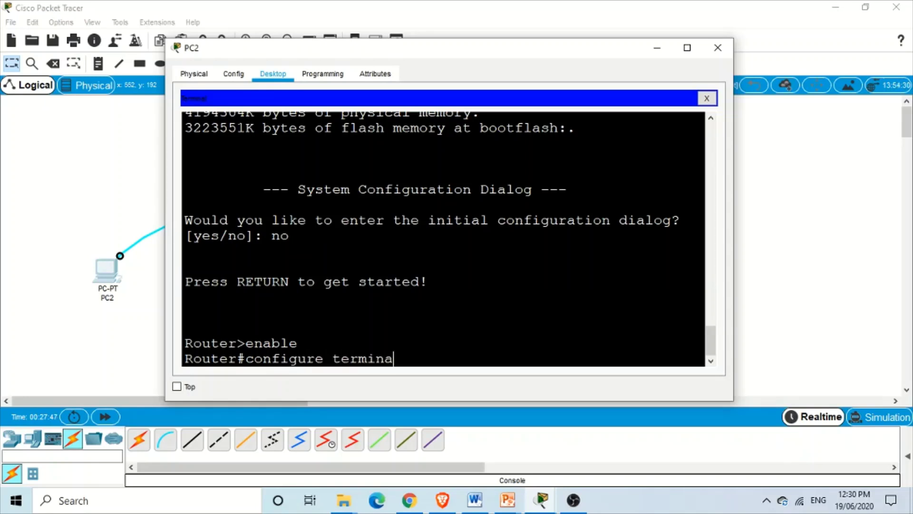
key("Return")
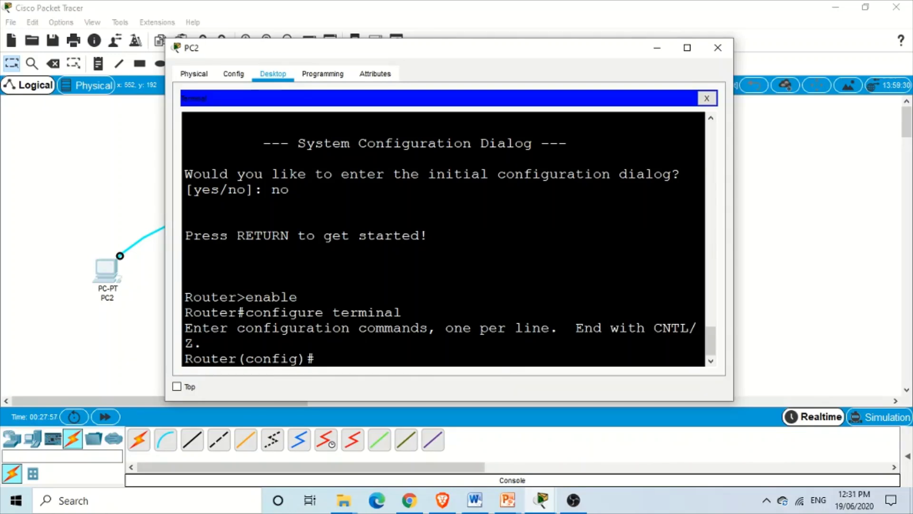
type("line console 0")
key("Return")
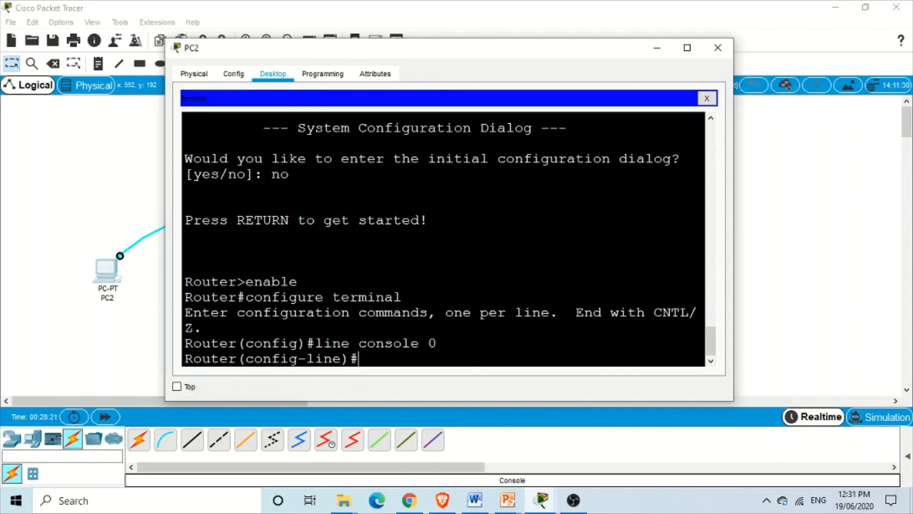
Enable the login command on console line 0
type("login")
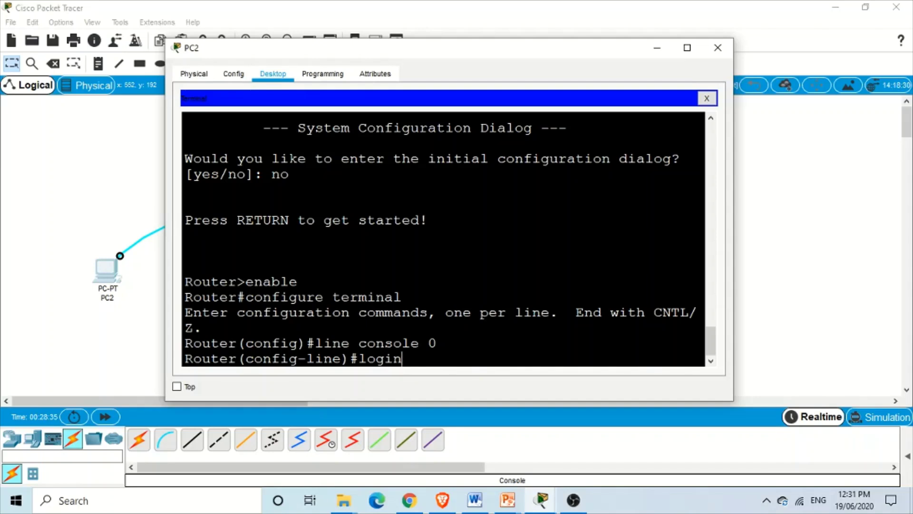
key("Return")
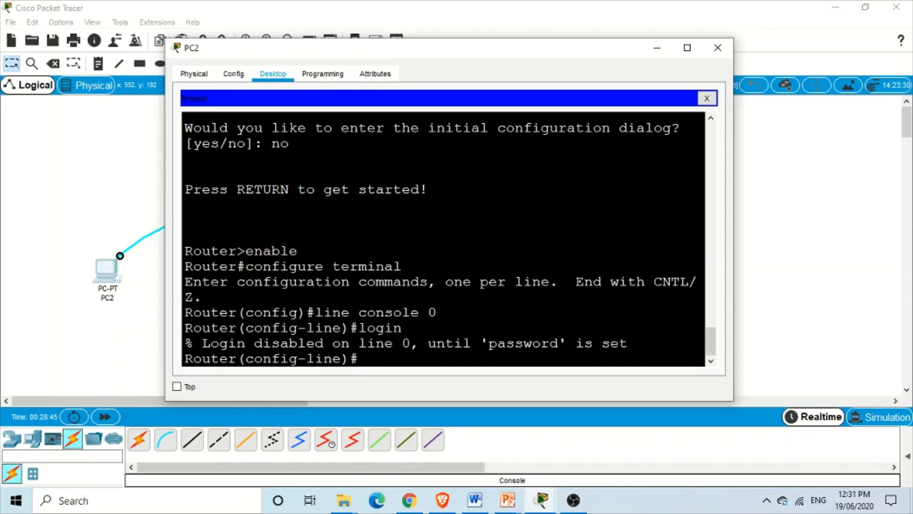
Set the console line password and exit back to Router(config)#
type("password")
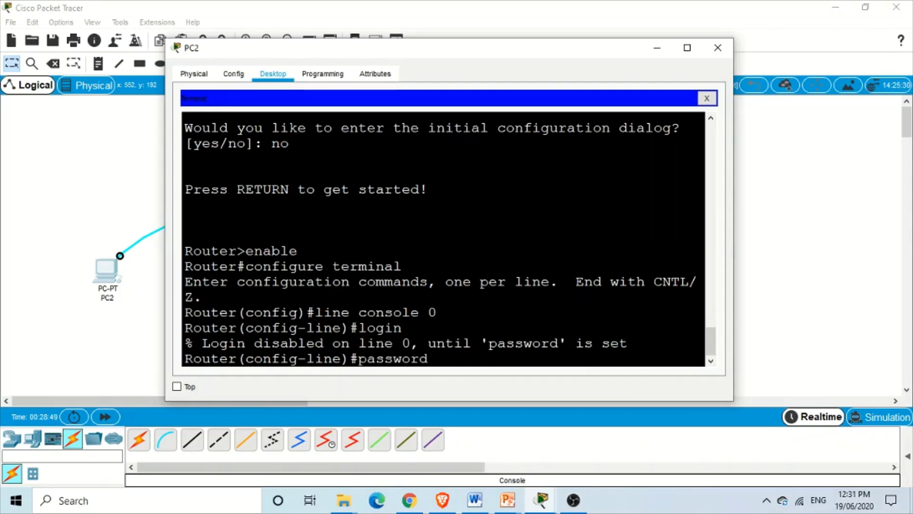
type(" newbie")
key("Return")
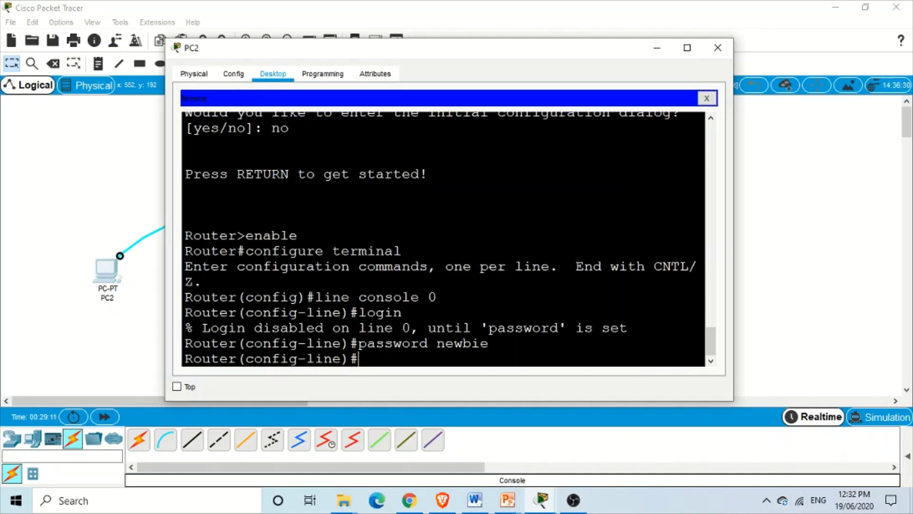
type("exit")
key("Return")
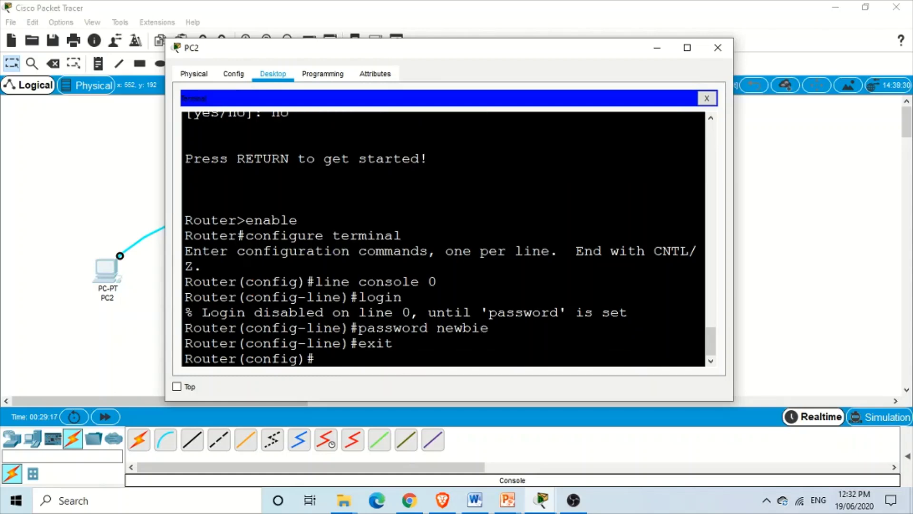
Exit configuration mode to Router#, then exit the console session to "Press RETURN to get started."
type("exit")
key("Return")
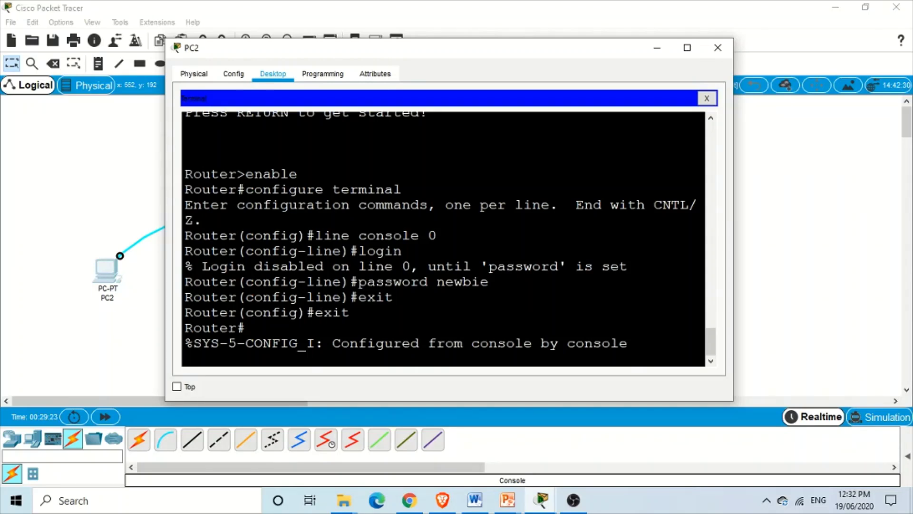
key("Return")
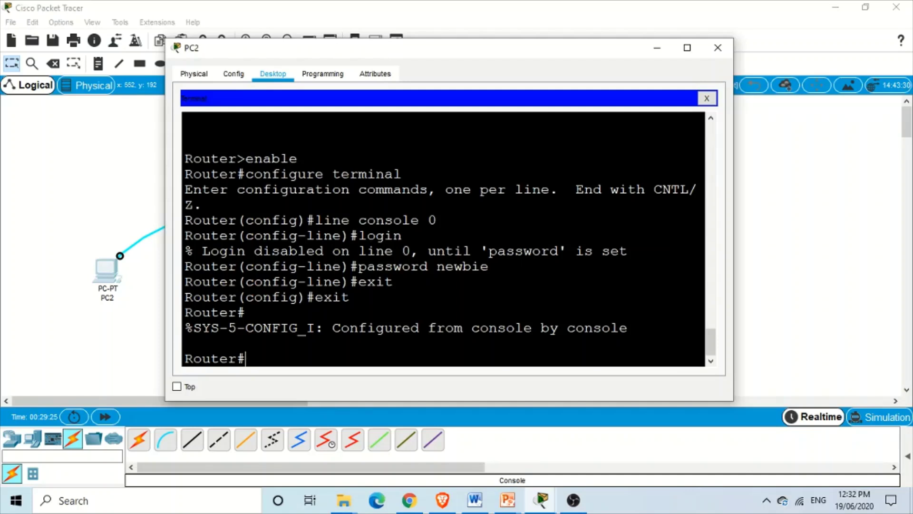
type("exit")
key("Return")
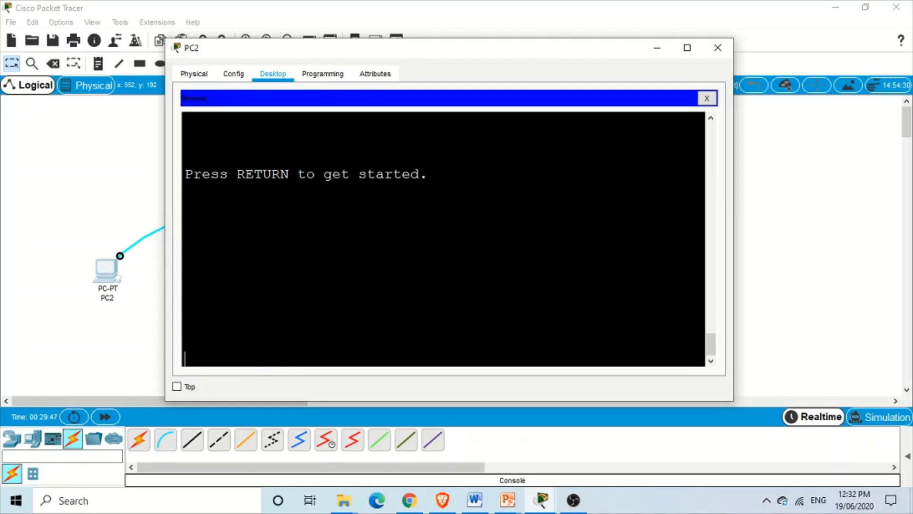
Reconnect PC2's Terminal at 9600 bps and advance to the 'Press RETURN to get started' message
left_click(713, 48)
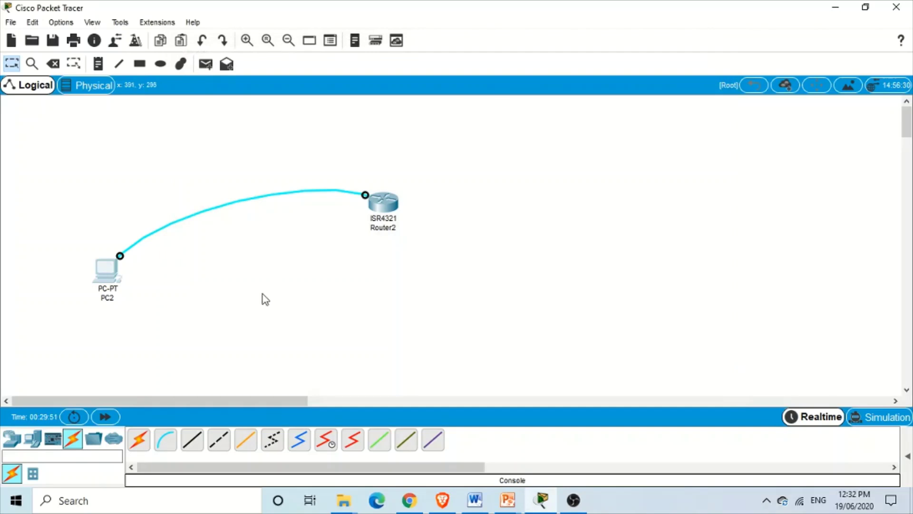
left_click(108, 284)
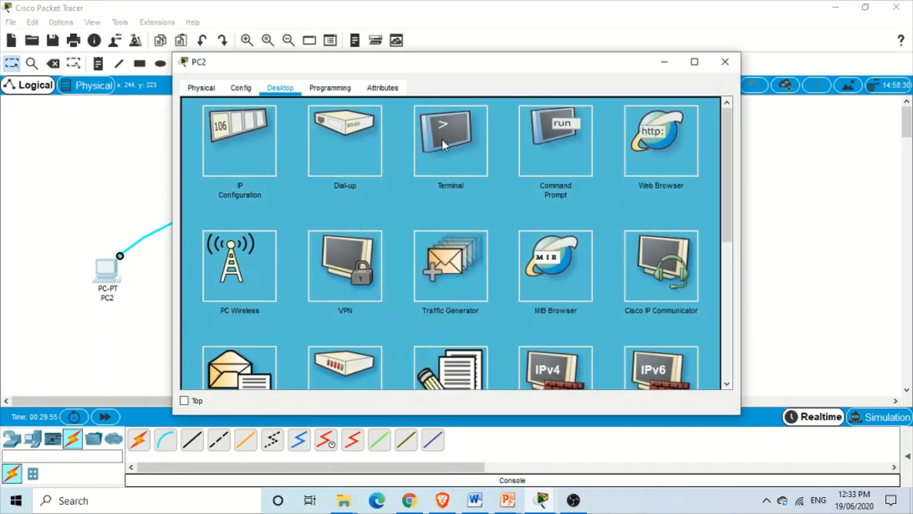
left_click(441, 139)
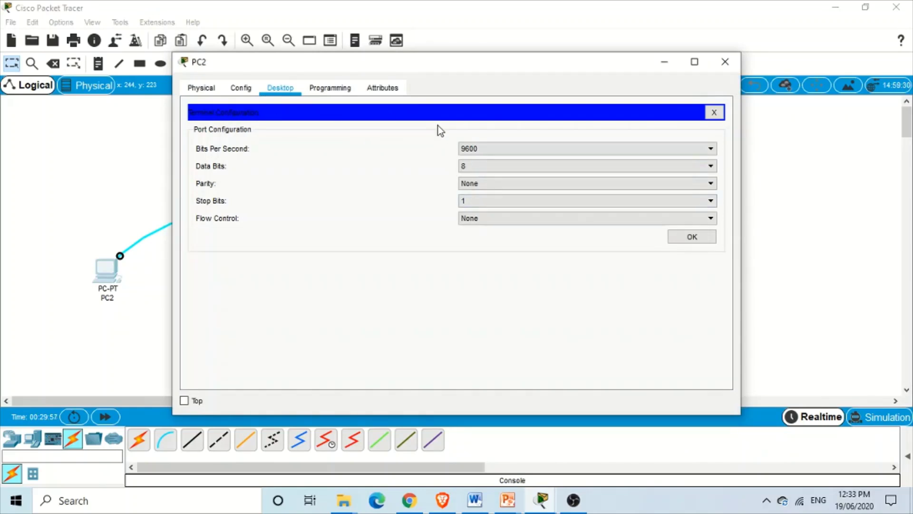
left_click(678, 237)
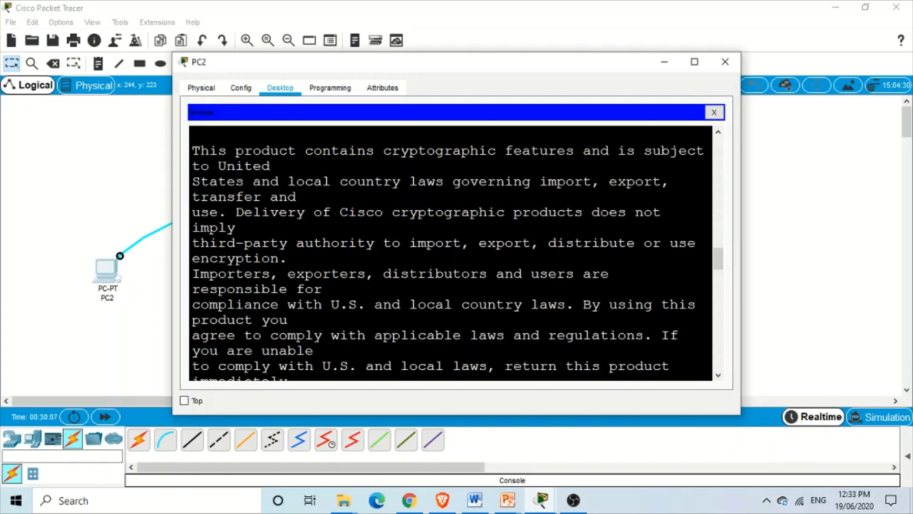
key("ctrl+v")
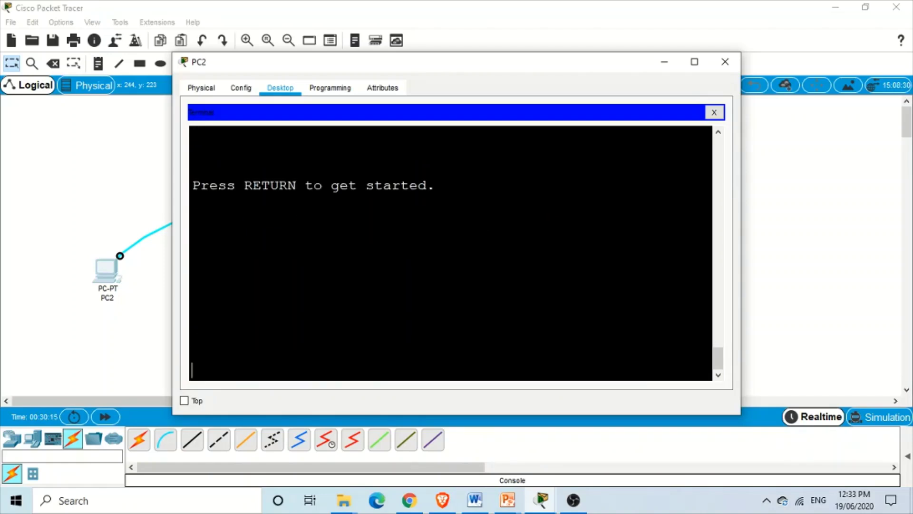
Enter the console line password at User Access Verification to reach the Router> prompt
key("Return")
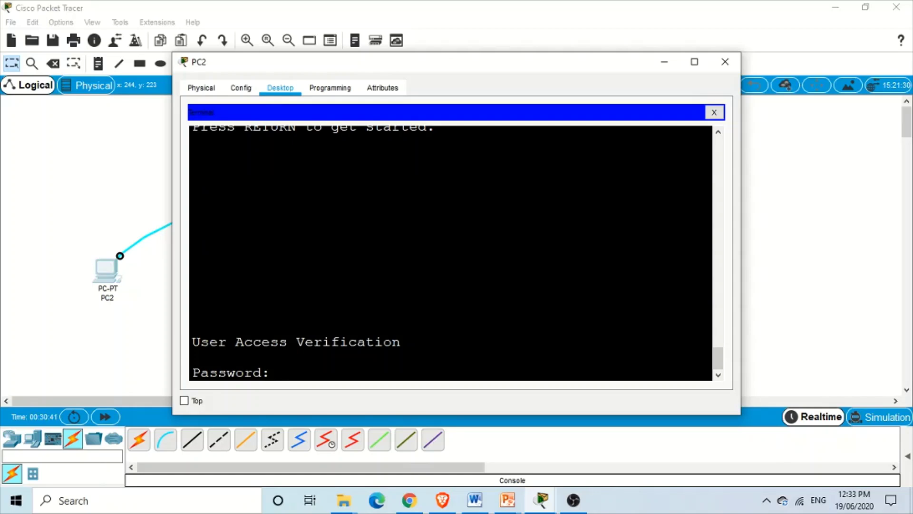
key("Return")
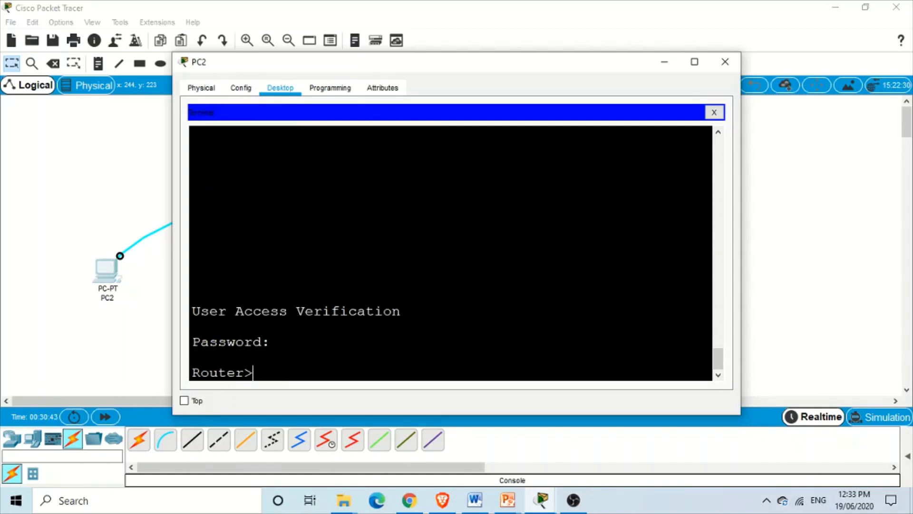